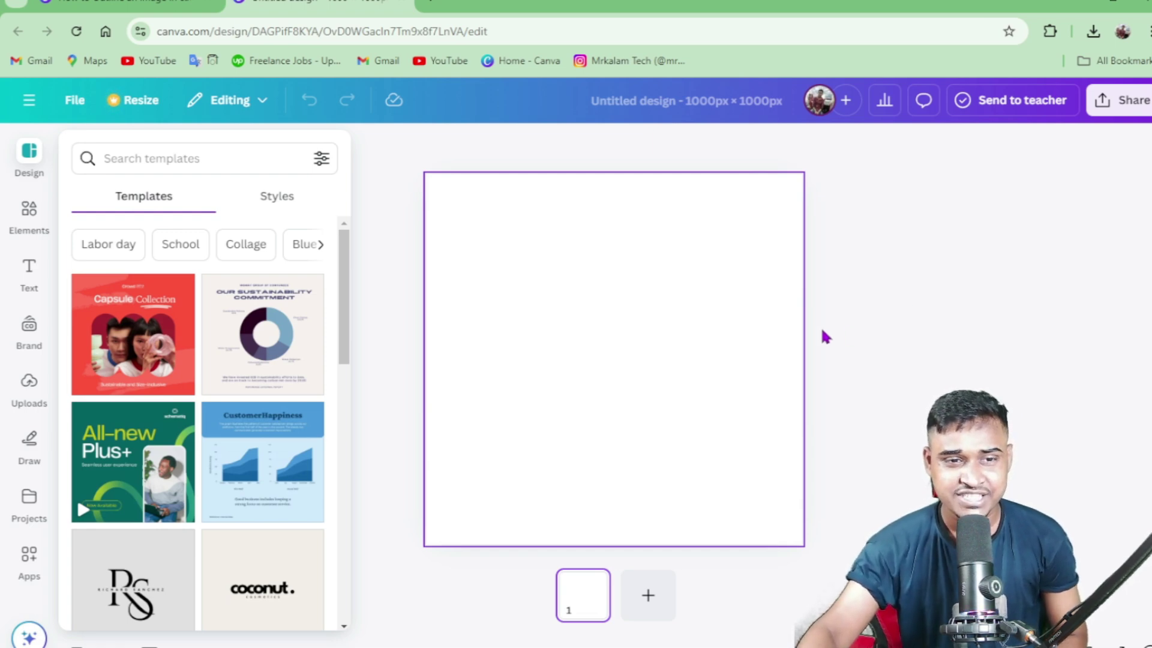
Apply the red 'Capsule Collection' Facebook feed ad template to the 1000×1000 design.
{"action": "left_click", "coordinate": [133, 335]}
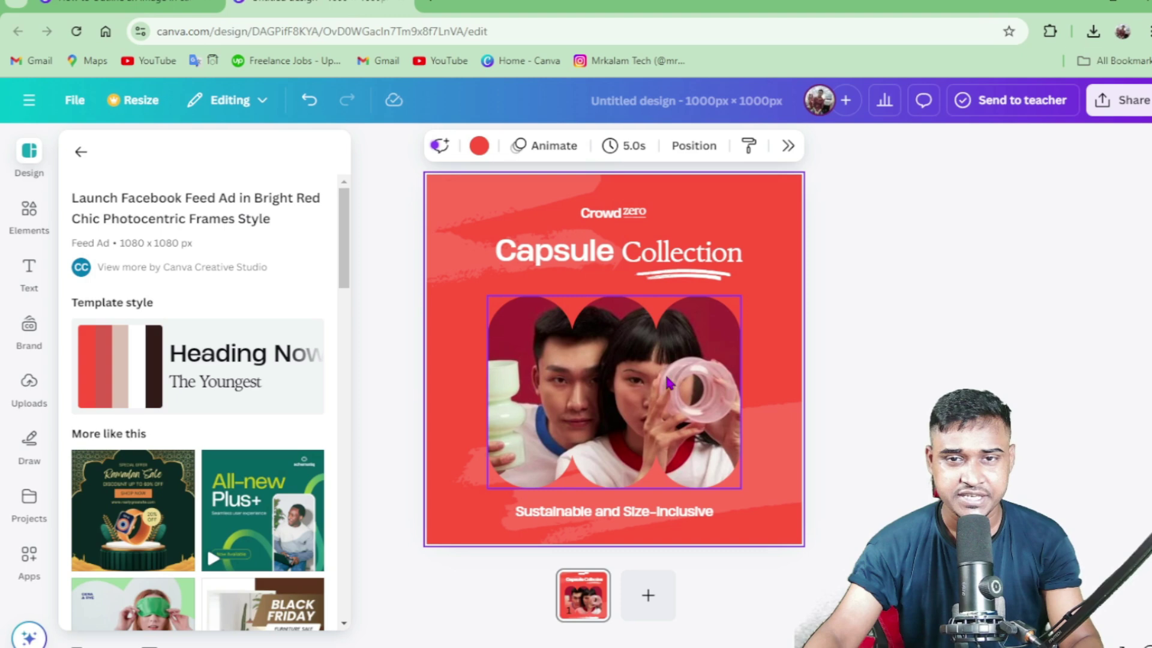
Select all elements of the ad and give them the Rise entrance animation instead of Pan.
{"action": "left_click", "coordinate": [907, 331]}
{"action": "left_click", "coordinate": [605, 384]}
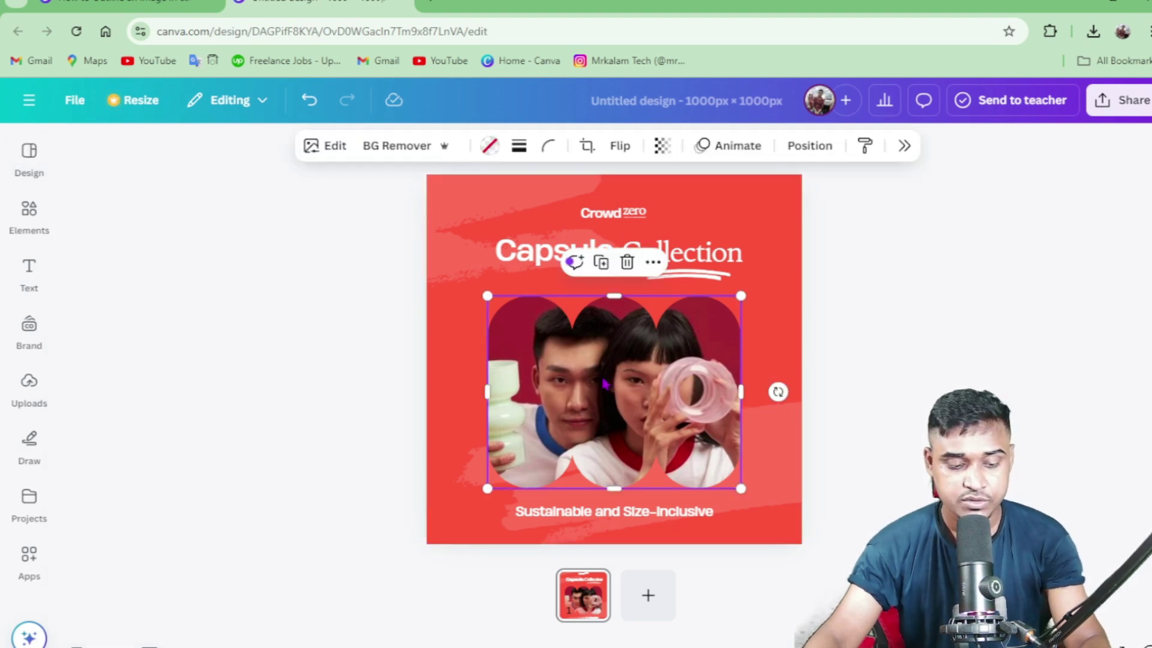
{"action": "key", "text": "ctrl+a"}
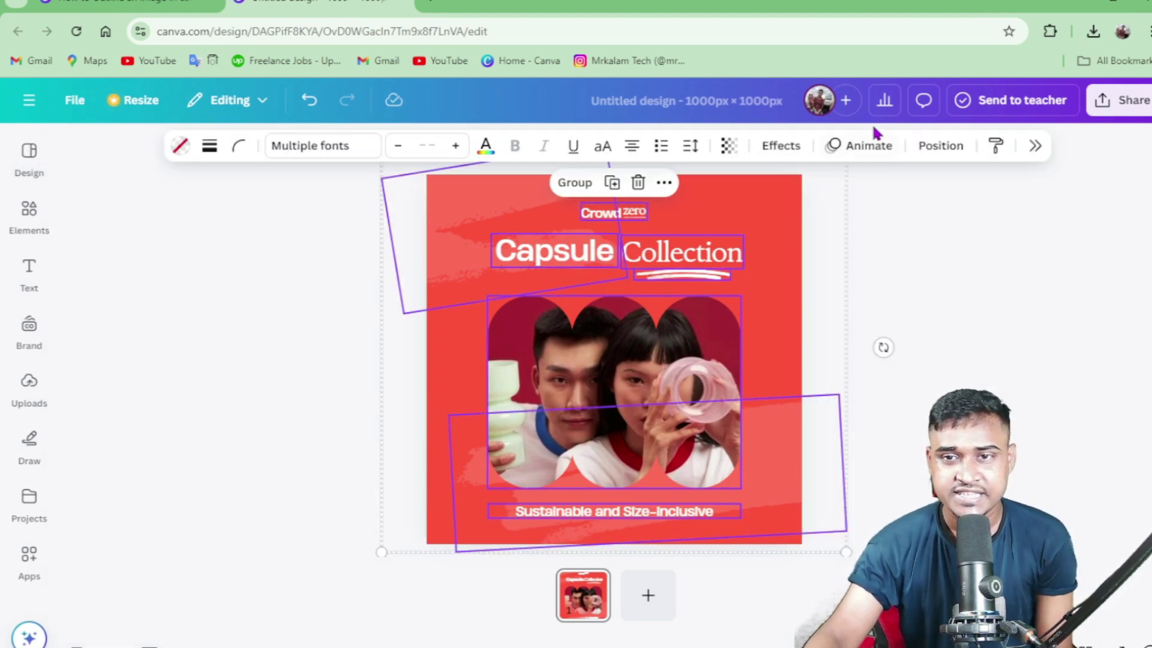
{"action": "left_click", "coordinate": [846, 148]}
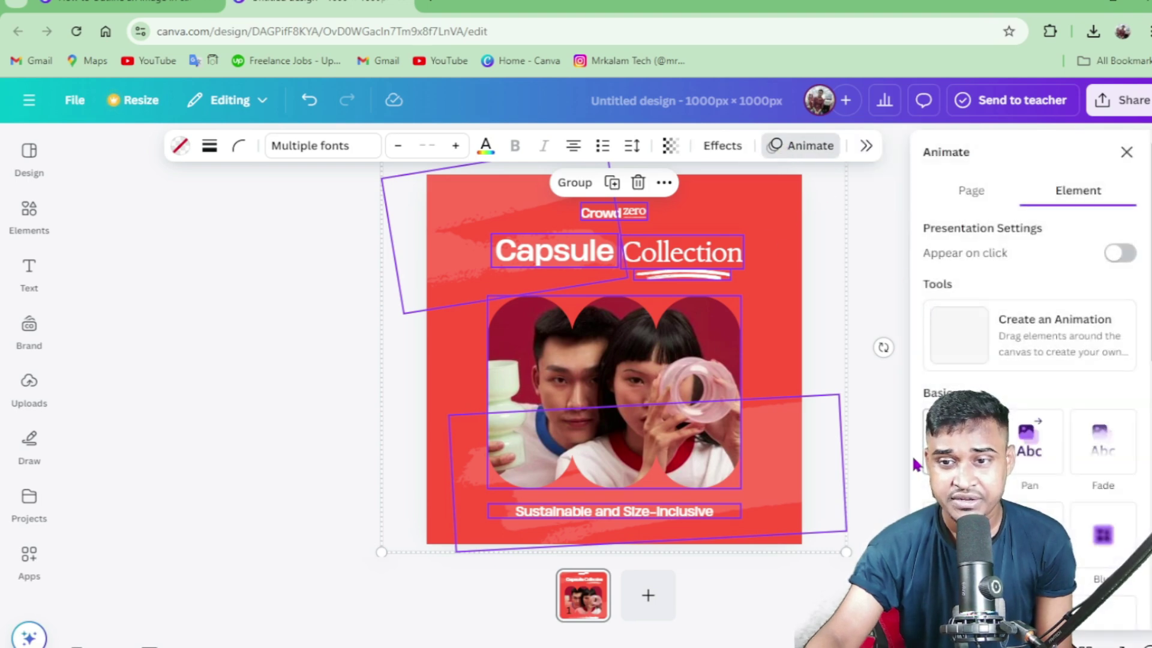
{"action": "left_click", "coordinate": [1029, 441]}
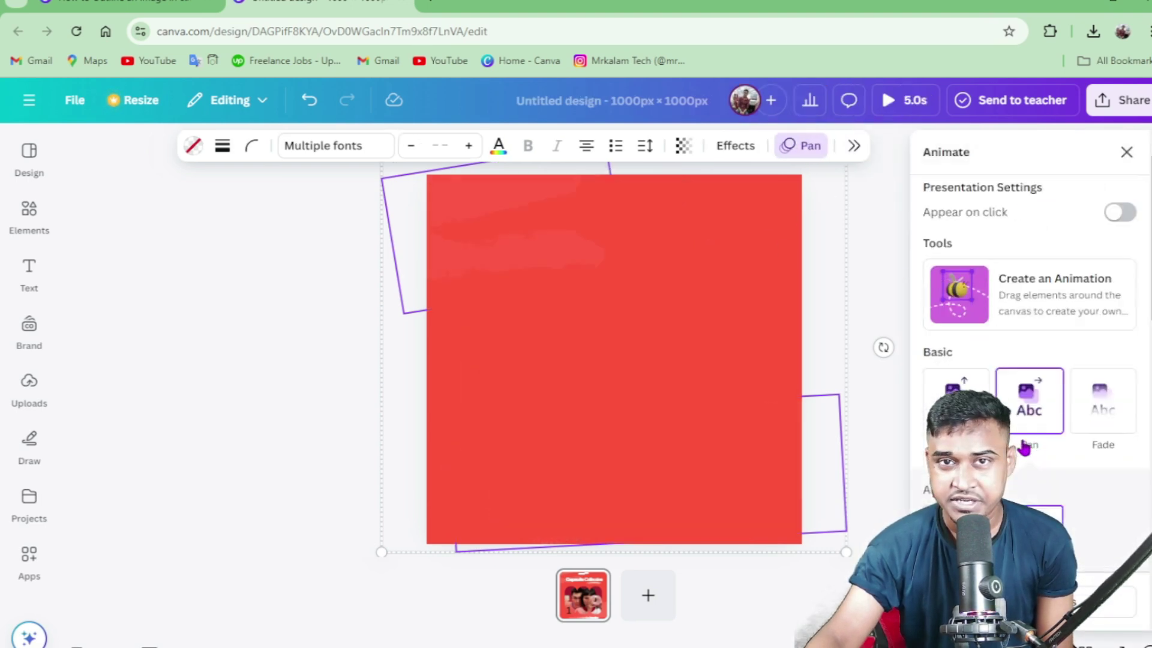
{"action": "scroll", "coordinate": [1025, 449], "scroll_direction": "down", "scroll_amount": 1}
{"action": "left_click", "coordinate": [956, 311]}
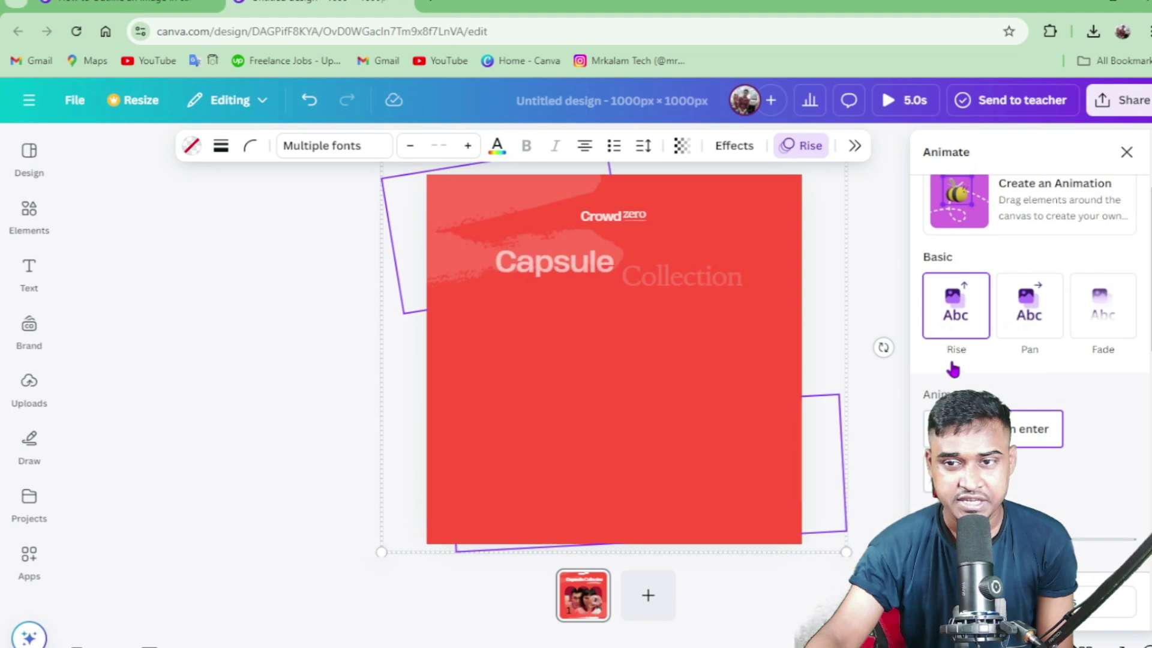
{"action": "left_click", "coordinate": [882, 261]}
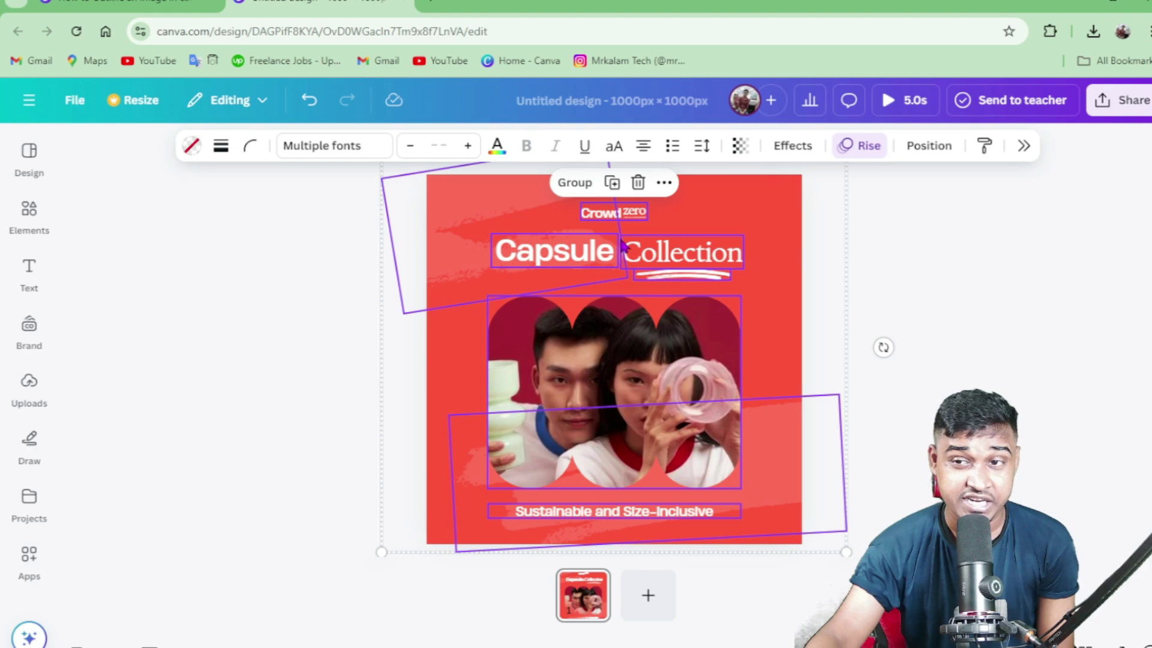
{"action": "left_click", "coordinate": [886, 100]}
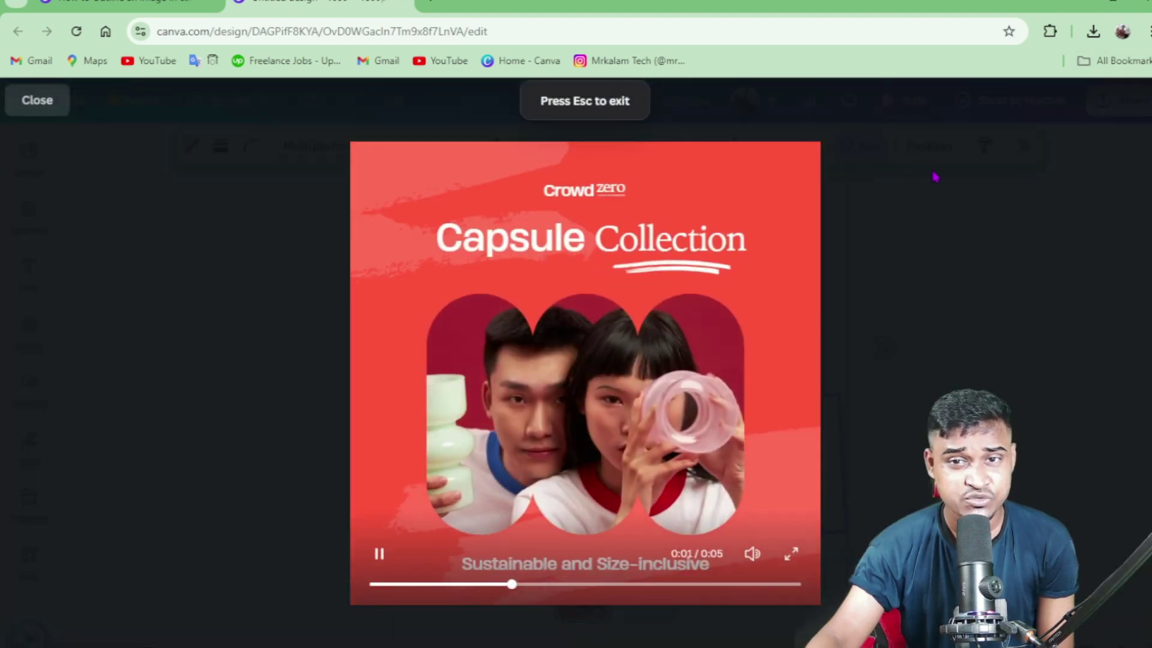
{"action": "key", "text": "Escape"}
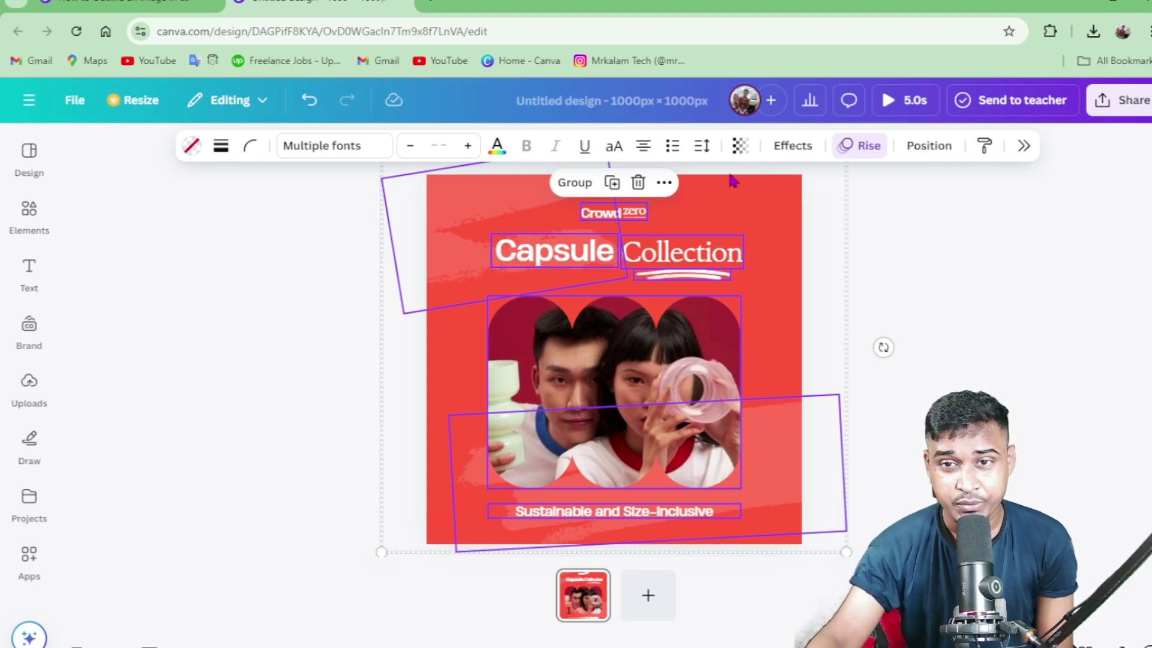
{"action": "left_click", "coordinate": [923, 245]}
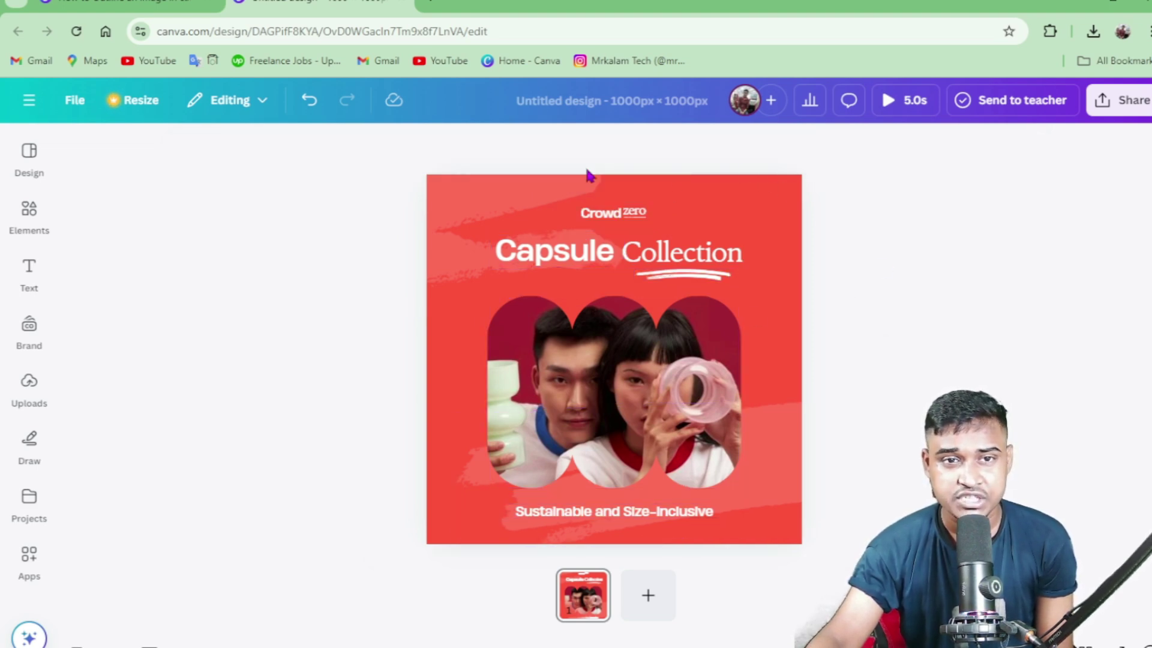
Download the animated ad with the file type changed from MP4 Video to GIF.
{"action": "left_click", "coordinate": [1130, 101]}
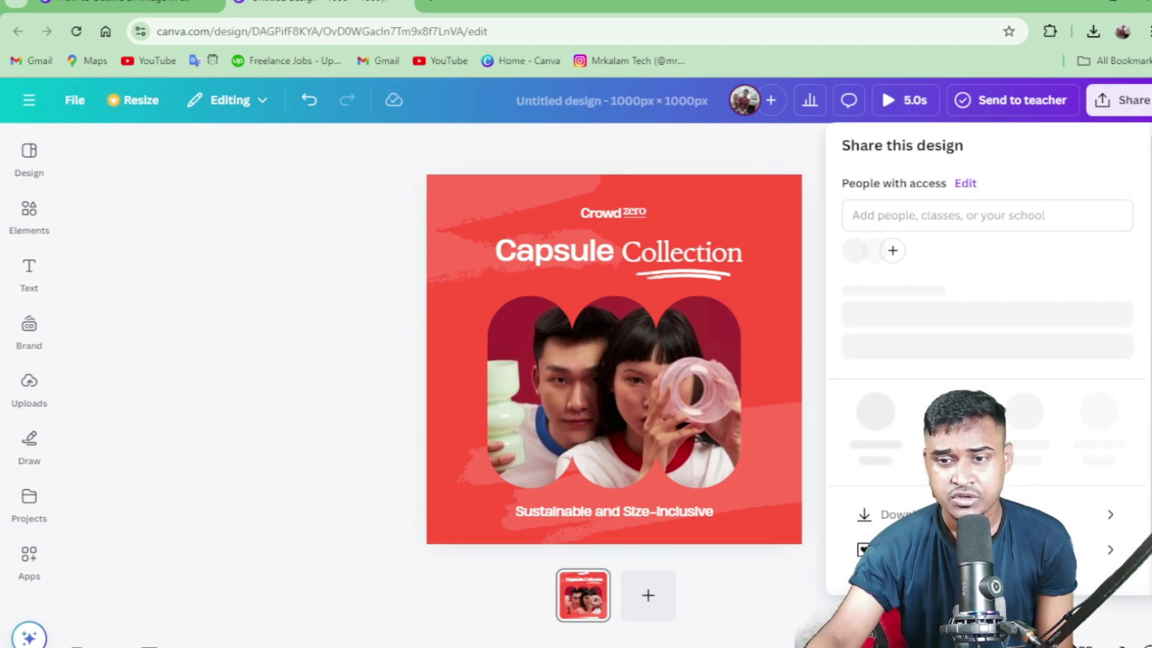
{"action": "left_click", "coordinate": [895, 512]}
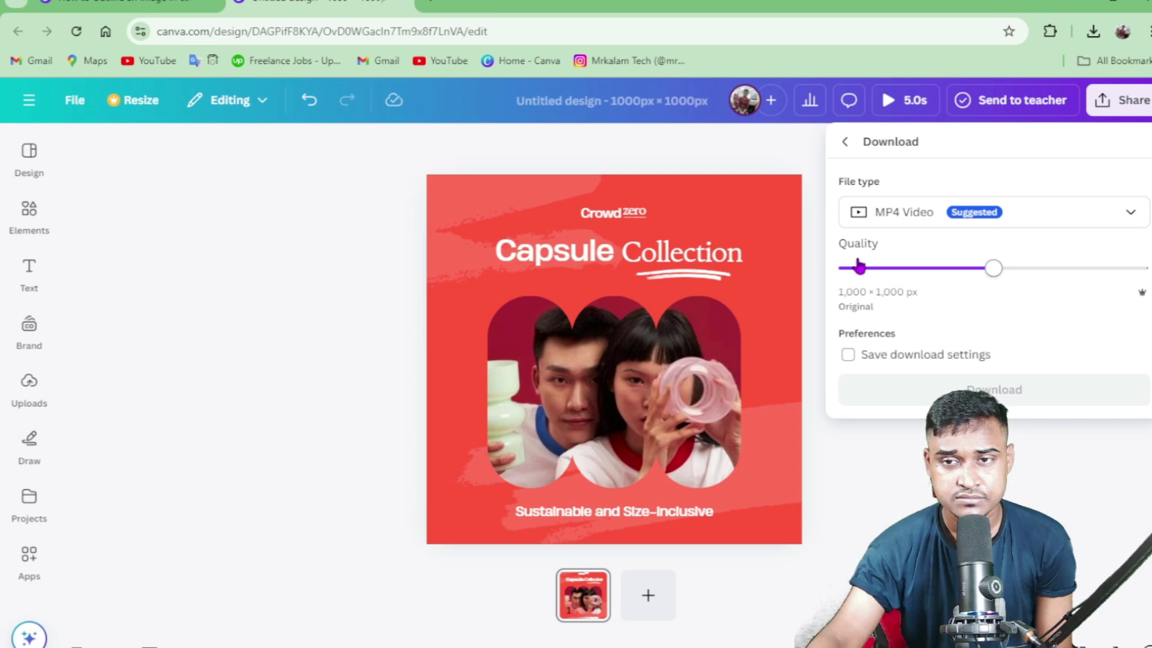
{"action": "left_click", "coordinate": [929, 214]}
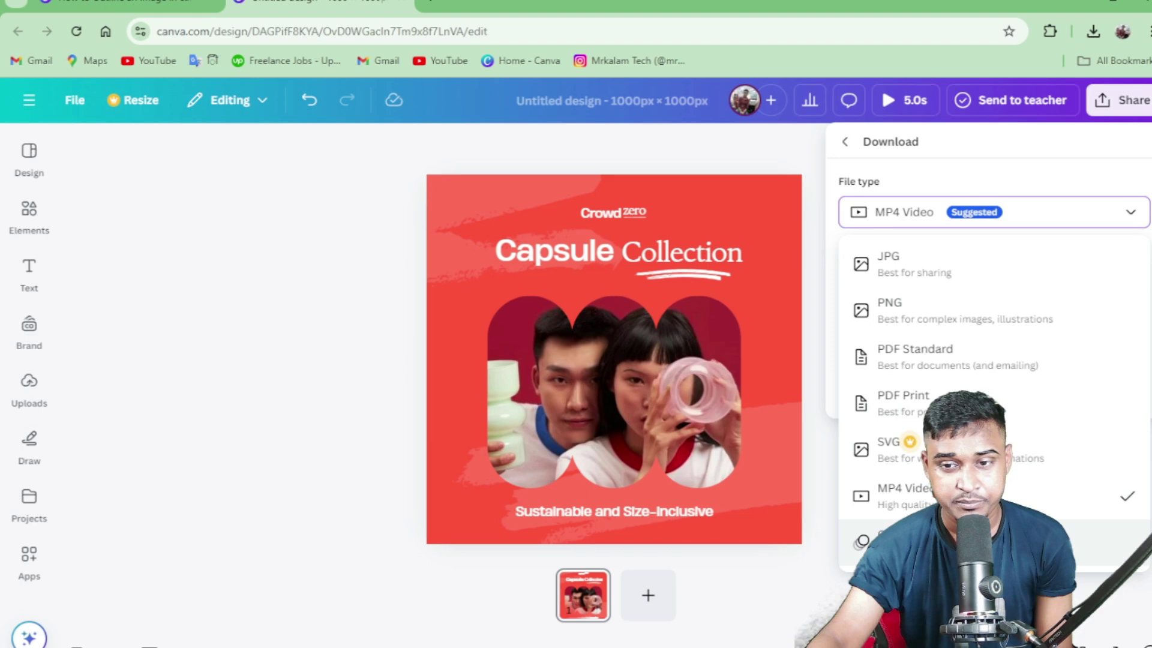
{"action": "left_click", "coordinate": [900, 540]}
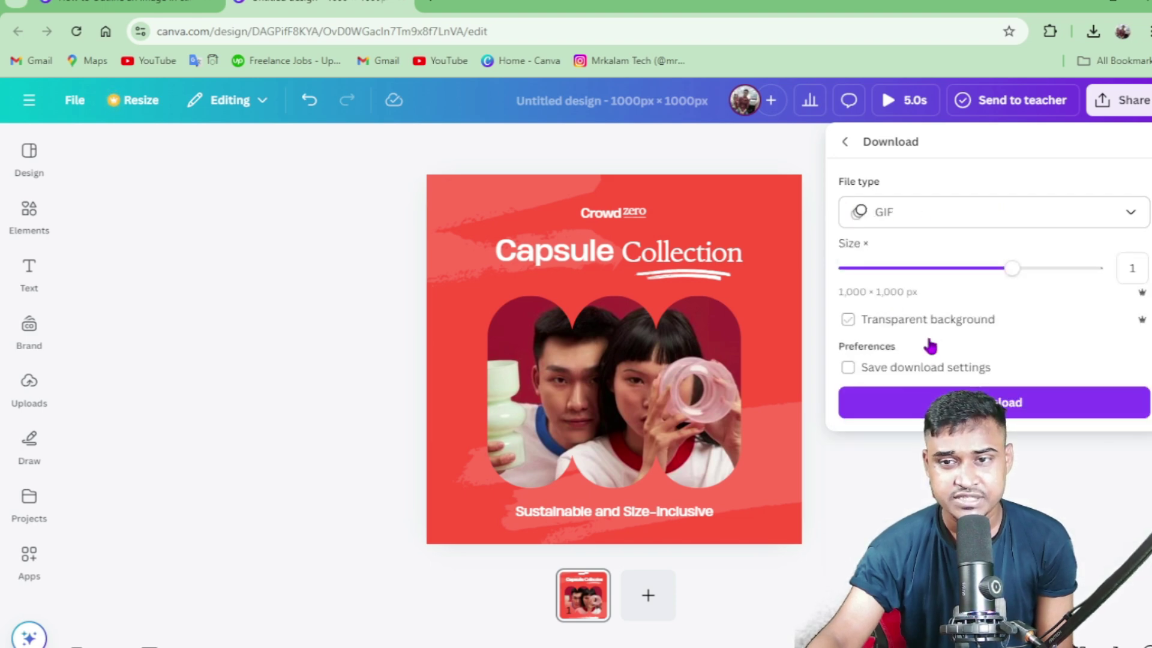
{"action": "left_click", "coordinate": [927, 405]}
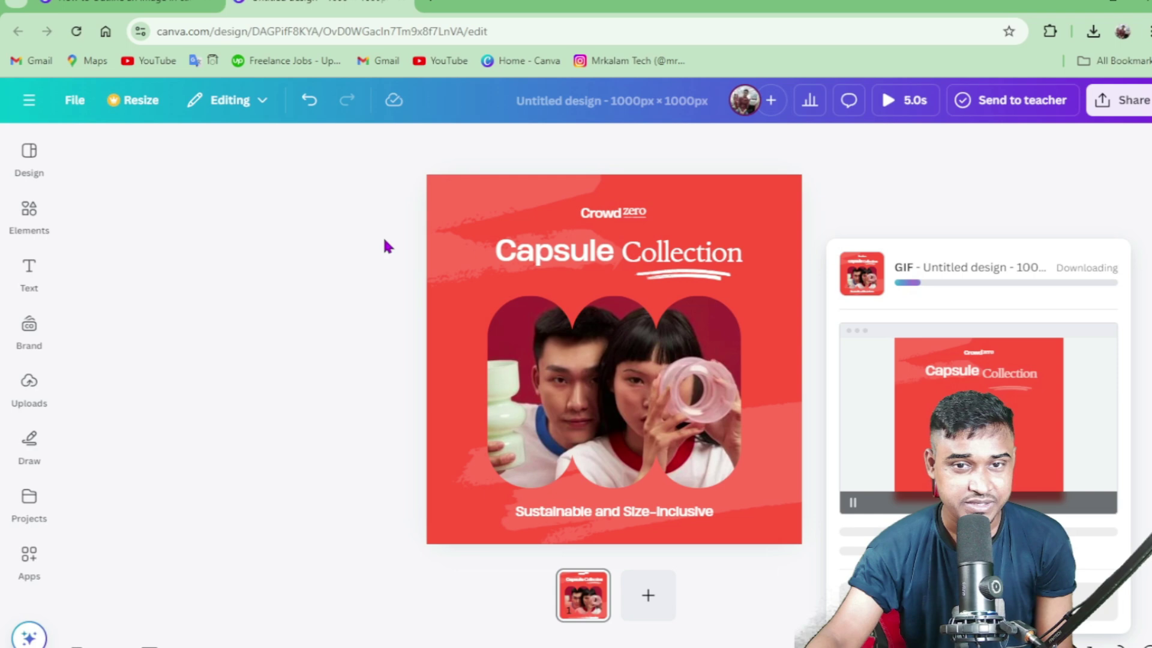
Reshow the template details panel and check the GIF in Chrome's downloads list.
{"action": "left_click", "coordinate": [29, 216]}
{"action": "left_click", "coordinate": [29, 154]}
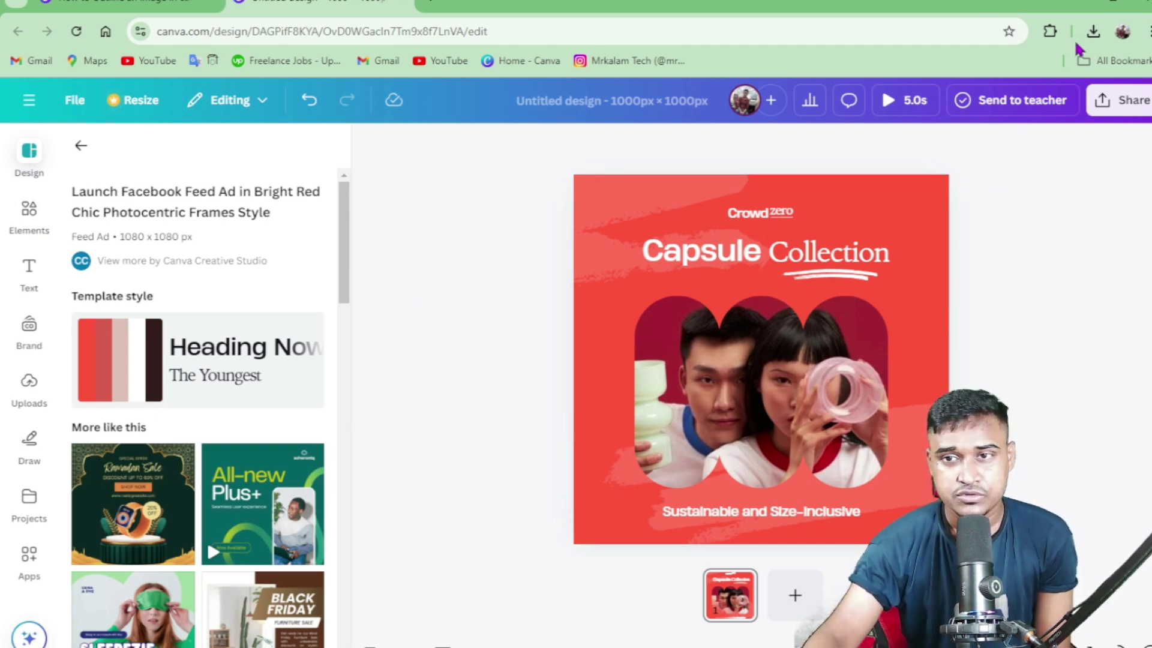
{"action": "left_click", "coordinate": [1094, 31]}
{"action": "left_click", "coordinate": [972, 116]}
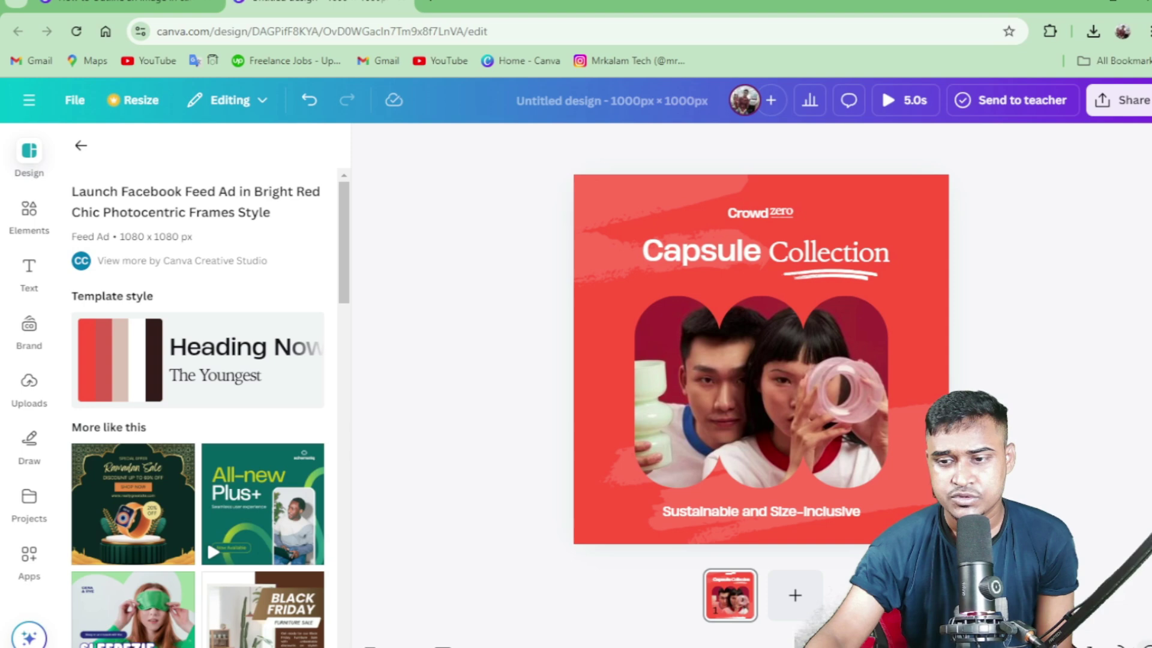